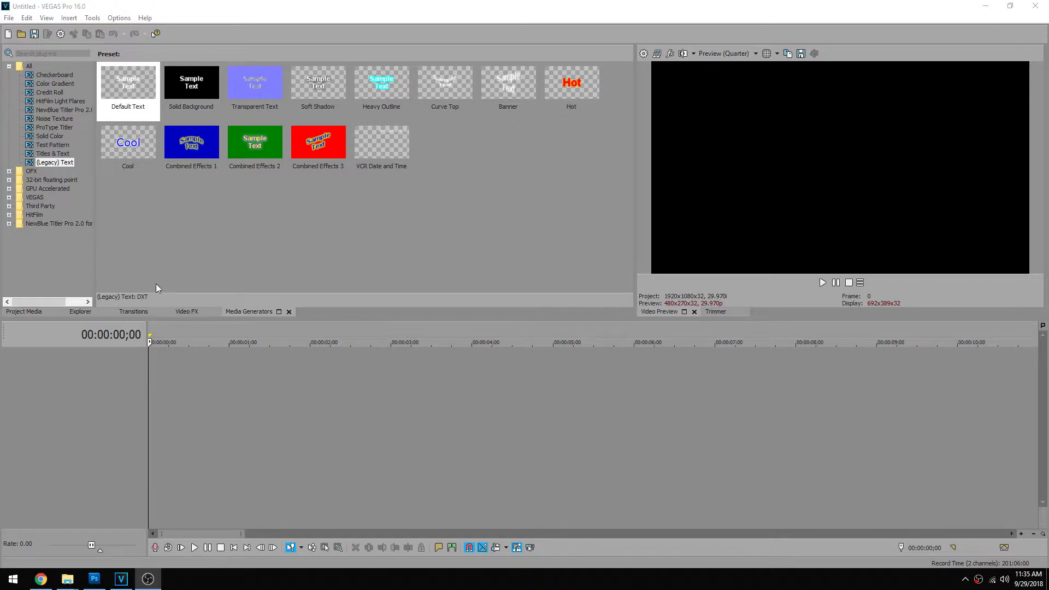
Add a Default Text clip reading 'Scrapyard Films' on a new track and trim it to about 5 seconds.
{"action": "left_click_drag", "start_coordinate": [117, 90], "coordinate": [152, 363]}
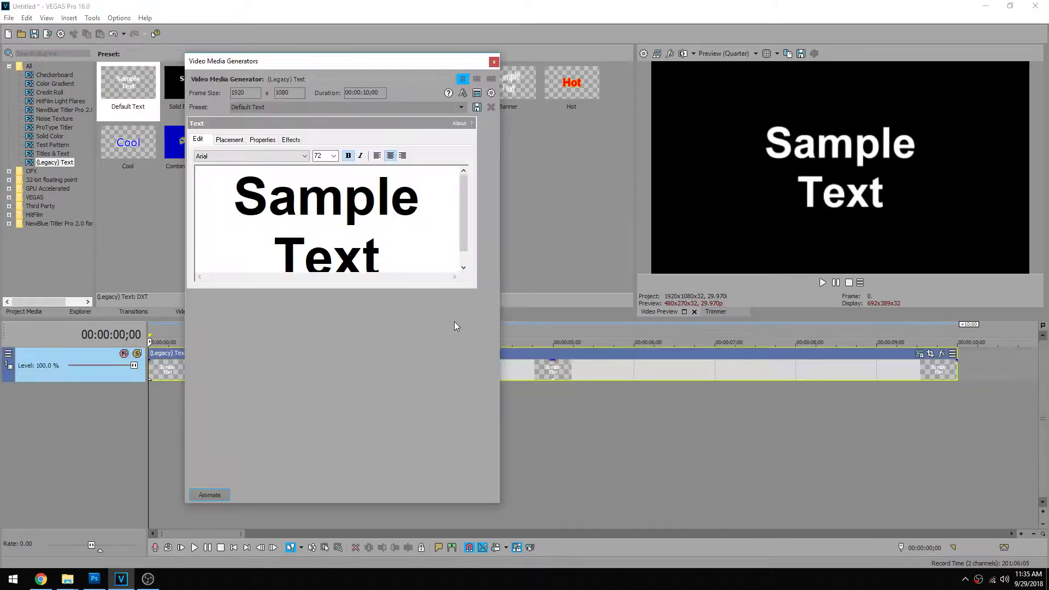
{"action": "key", "text": "ctrl+a"}
{"action": "type", "text": "Scrapyard Films"}
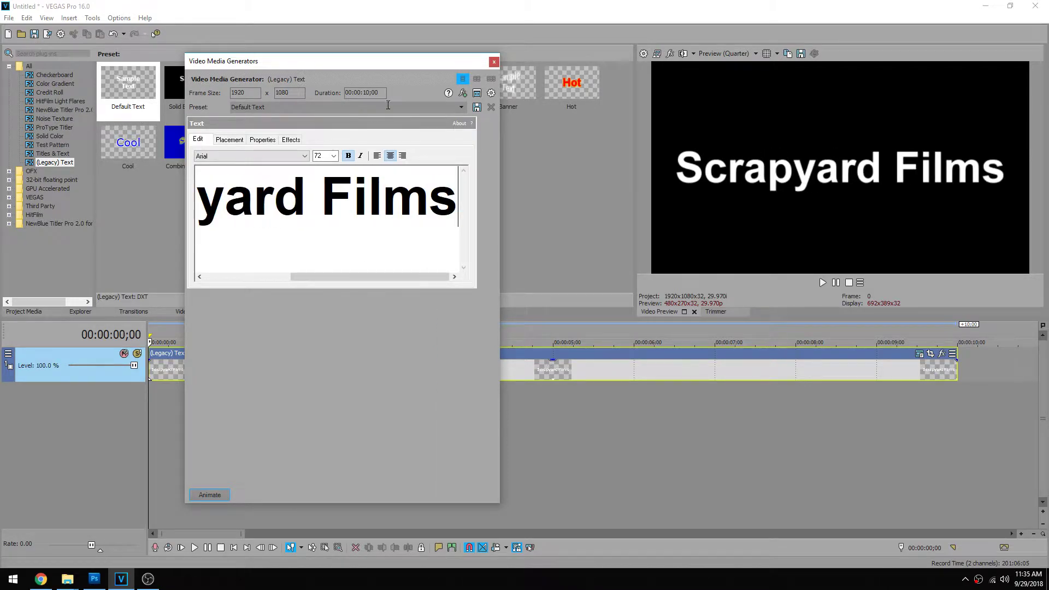
{"action": "key", "text": "Escape"}
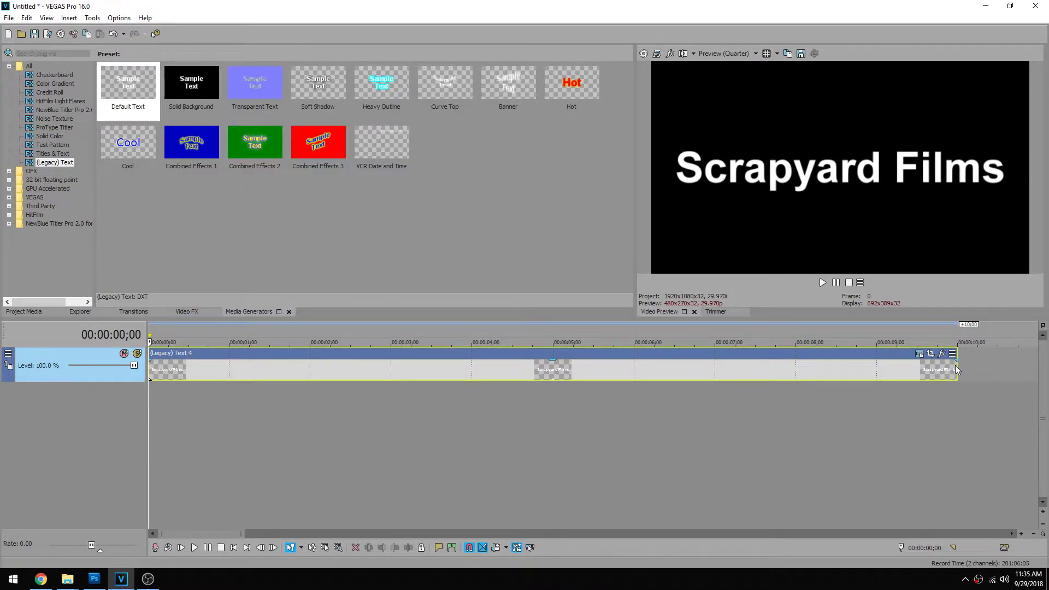
{"action": "left_click_drag", "start_coordinate": [957, 367], "coordinate": [553, 377]}
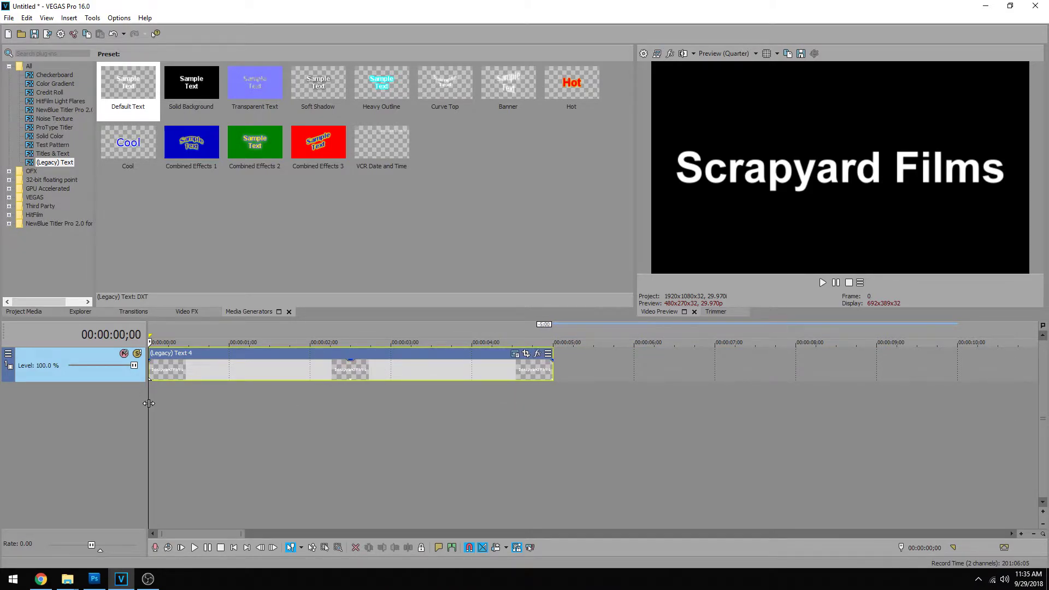
{"action": "left_click", "coordinate": [526, 353]}
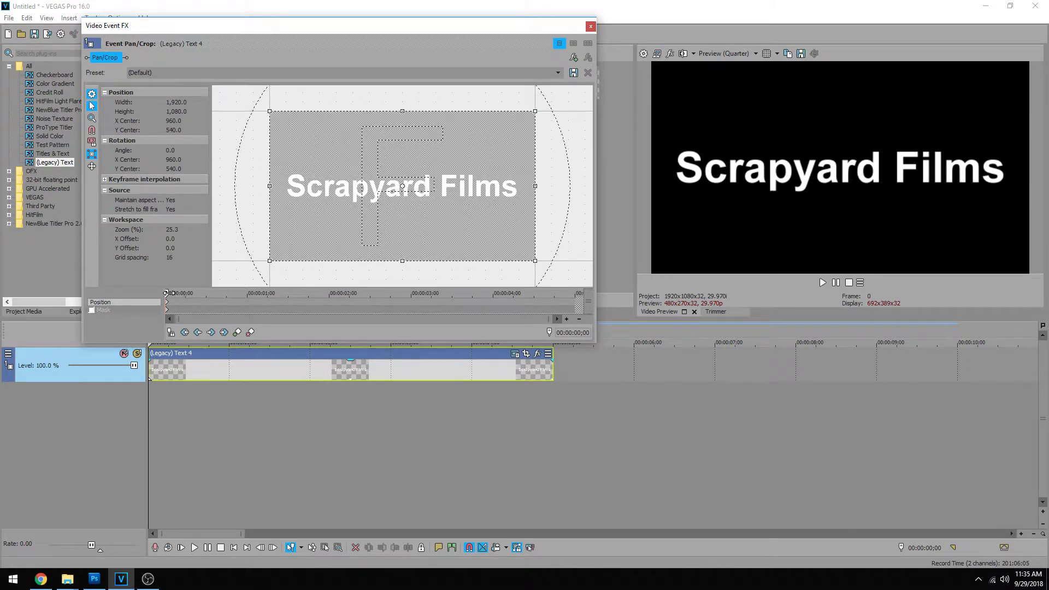
Add Pan/Crop position keyframes at 2, 4 and 5 seconds.
{"action": "left_click_drag", "start_coordinate": [167, 293], "coordinate": [334, 293]}
{"action": "double_click", "coordinate": [329, 302]}
{"action": "left_click_drag", "start_coordinate": [329, 293], "coordinate": [490, 294]}
{"action": "double_click", "coordinate": [493, 302]}
{"action": "left_click", "coordinate": [575, 293]}
{"action": "left_click", "coordinate": [237, 332]}
With snapping on, move the title off-screen at 0 and 5 seconds and nudge it slightly at 2 and 4 seconds.
{"action": "left_click", "coordinate": [92, 130]}
{"action": "left_click_drag", "start_coordinate": [492, 229], "coordinate": [246, 202]}
{"action": "scroll", "coordinate": [367, 241], "scroll_direction": "down", "scroll_amount": 5}
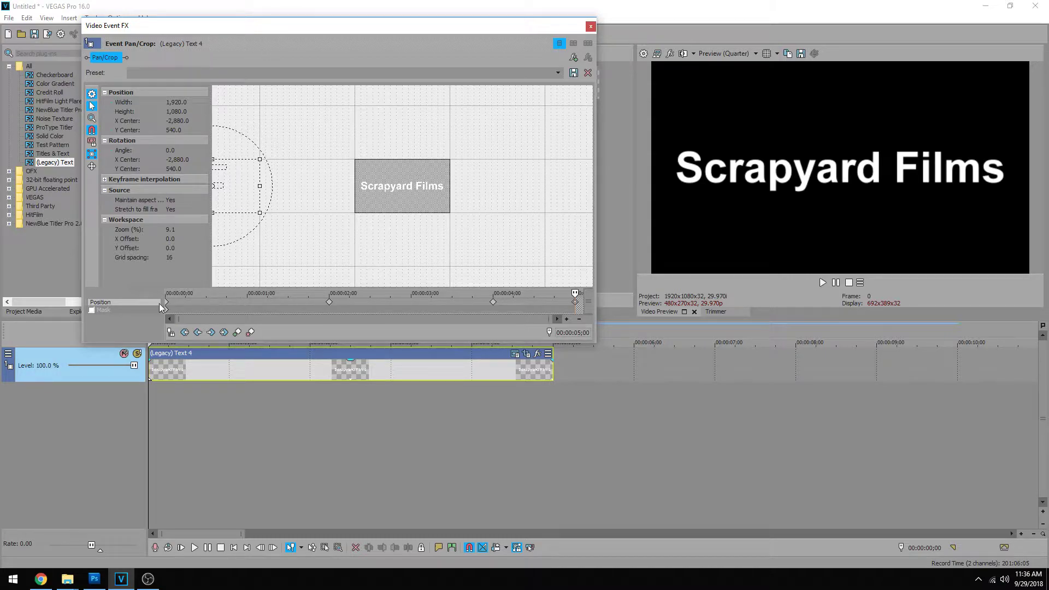
{"action": "left_click", "coordinate": [168, 306]}
{"action": "left_click_drag", "start_coordinate": [415, 204], "coordinate": [551, 206]}
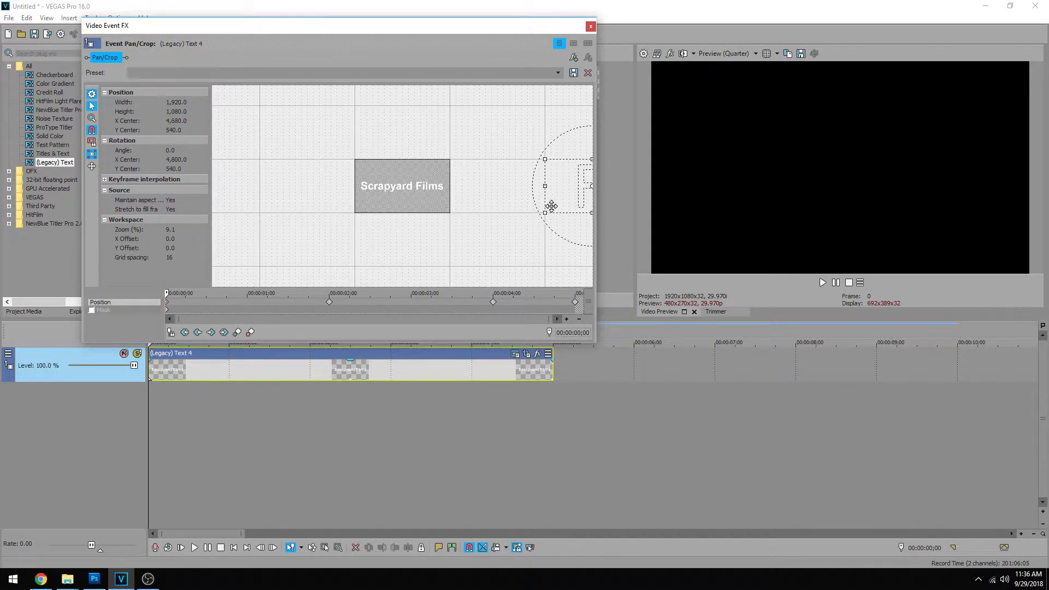
{"action": "left_click", "coordinate": [329, 303]}
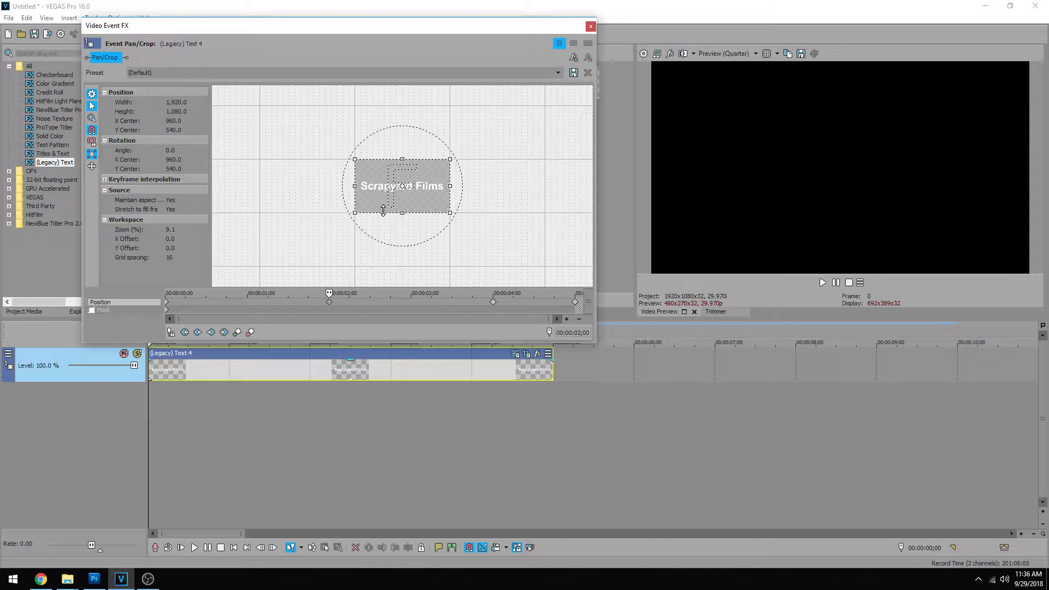
{"action": "left_click_drag", "start_coordinate": [369, 201], "coordinate": [387, 201]}
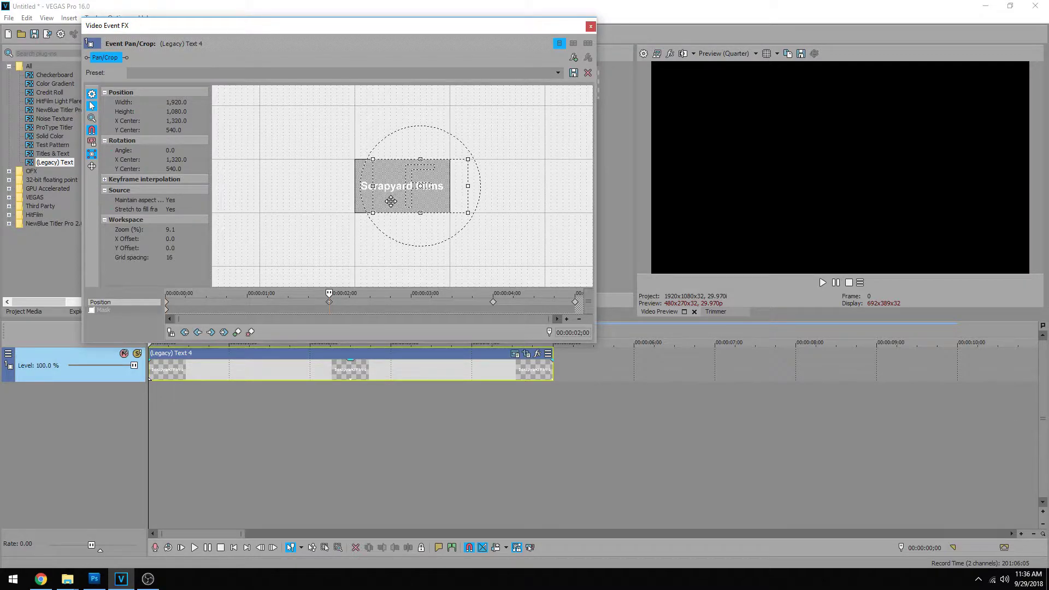
{"action": "left_click", "coordinate": [494, 302]}
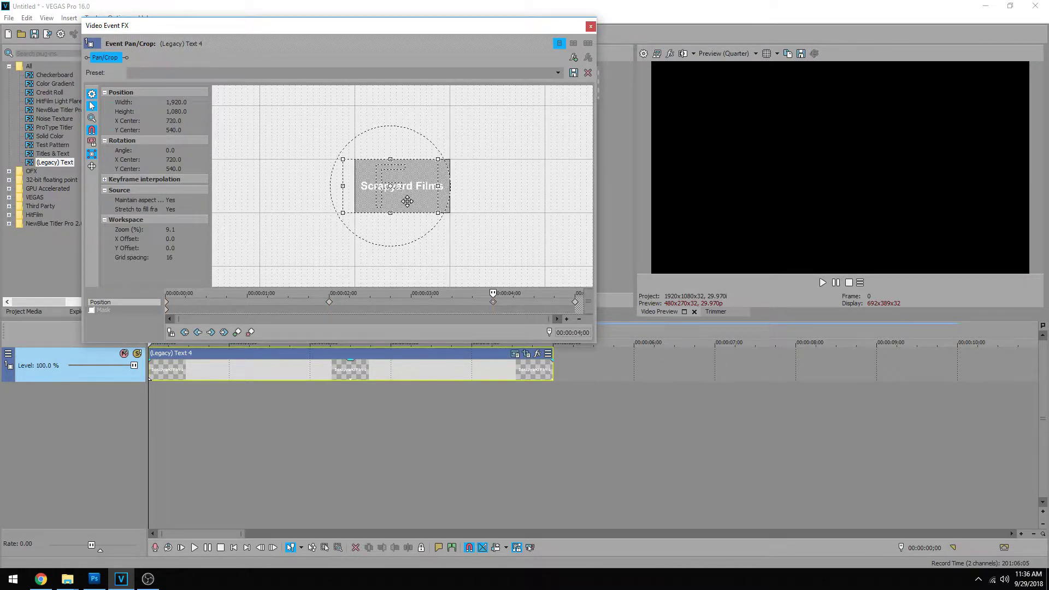
{"action": "left_click_drag", "start_coordinate": [408, 202], "coordinate": [402, 201]}
{"action": "left_click", "coordinate": [591, 26]}
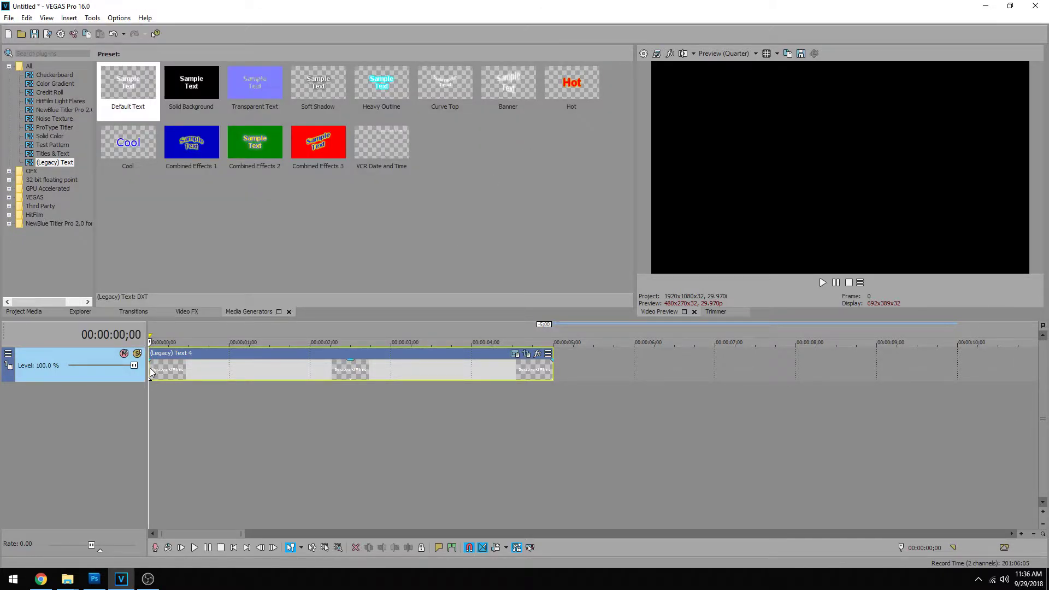
{"action": "key", "text": "space"}
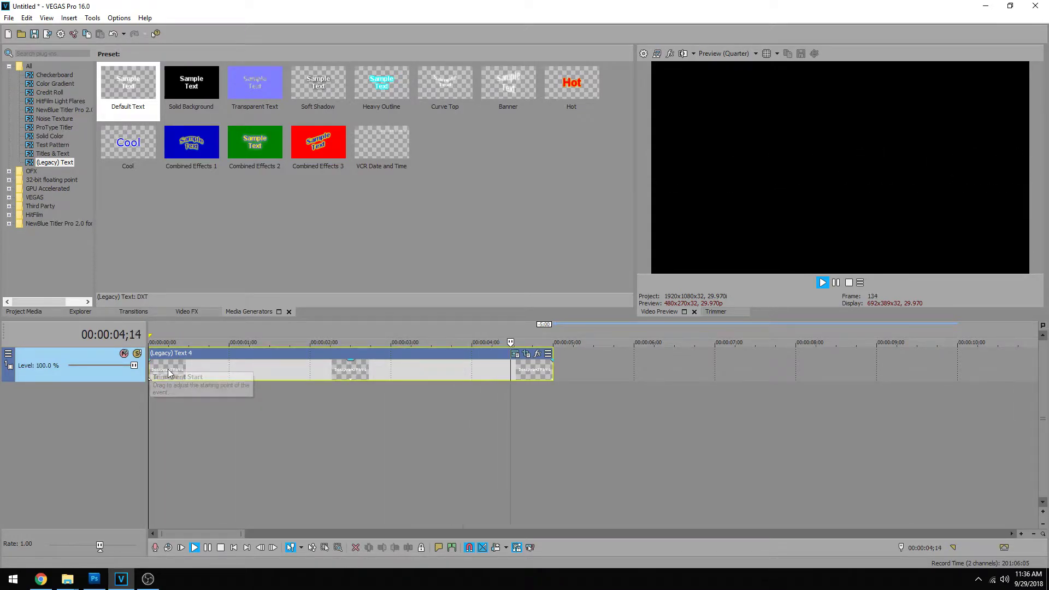
{"action": "left_click", "coordinate": [221, 368]}
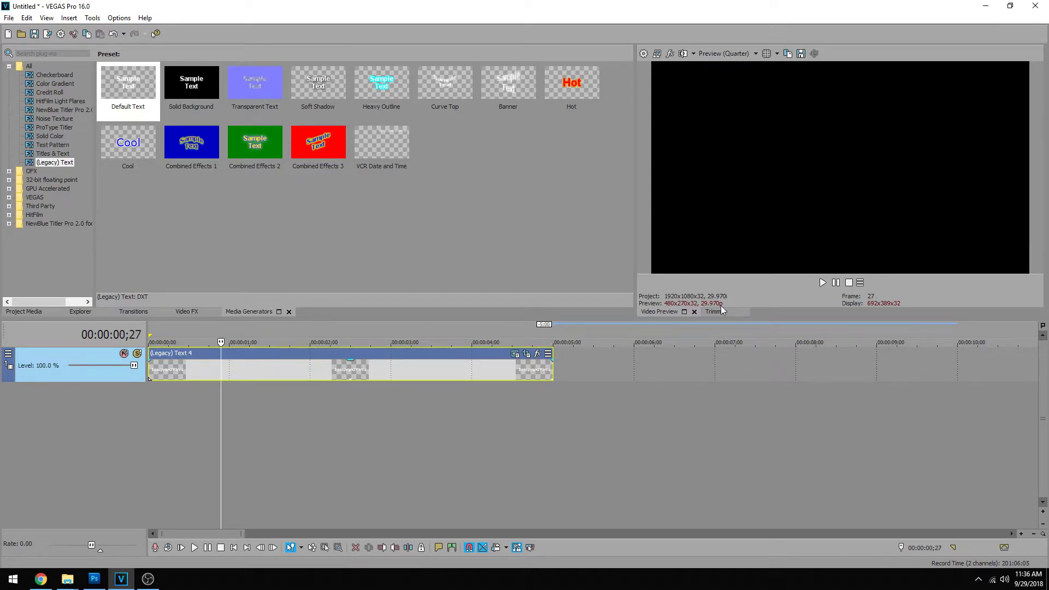
Set the project frame rate to 59.940 (Double NTSC) with Disable resample, then play from the start.
{"action": "left_click", "coordinate": [9, 18]}
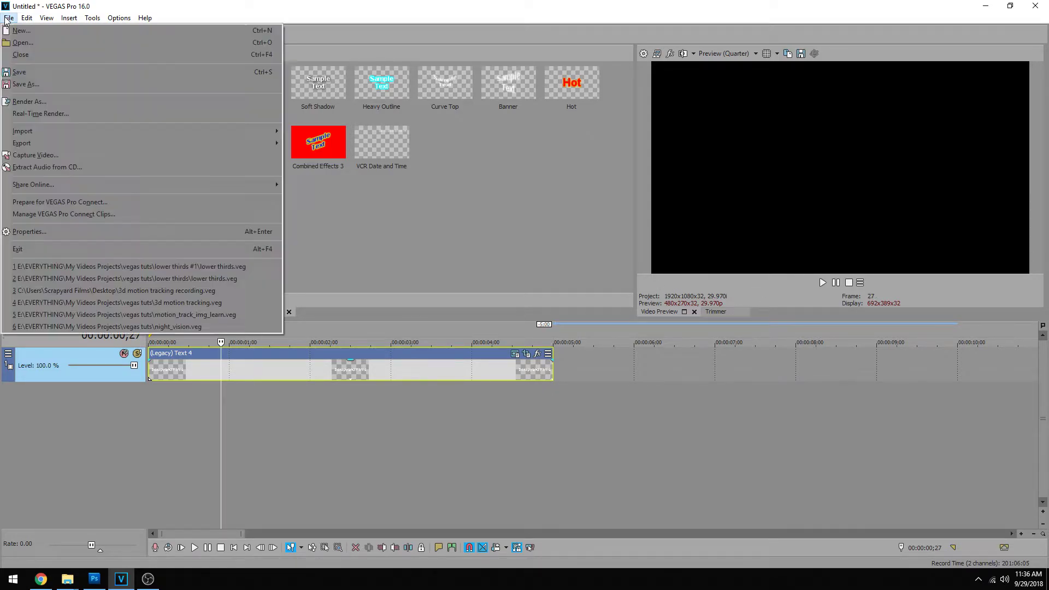
{"action": "left_click", "coordinate": [57, 232]}
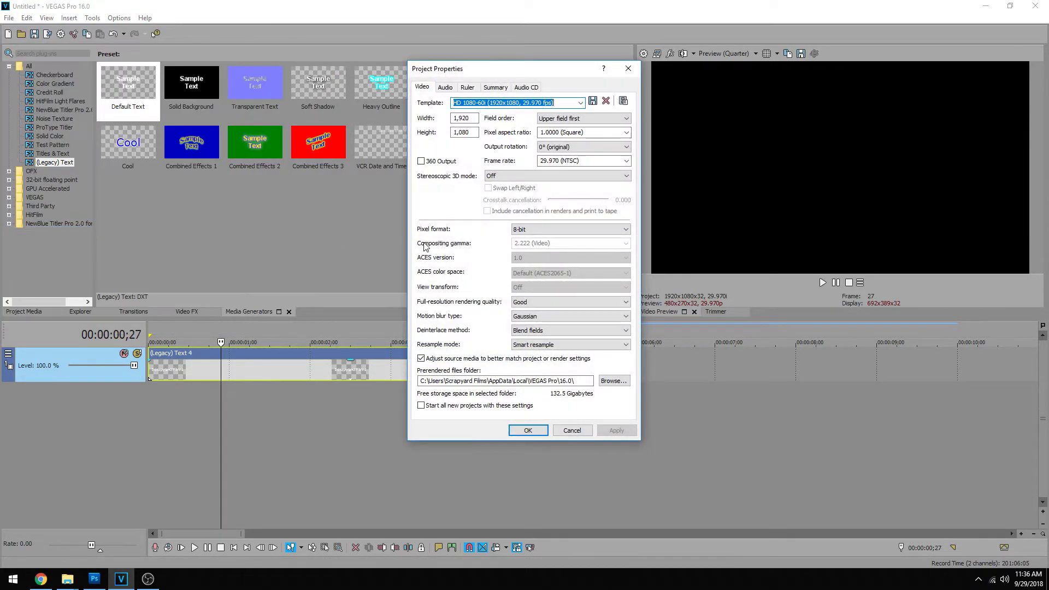
{"action": "left_click", "coordinate": [627, 161]}
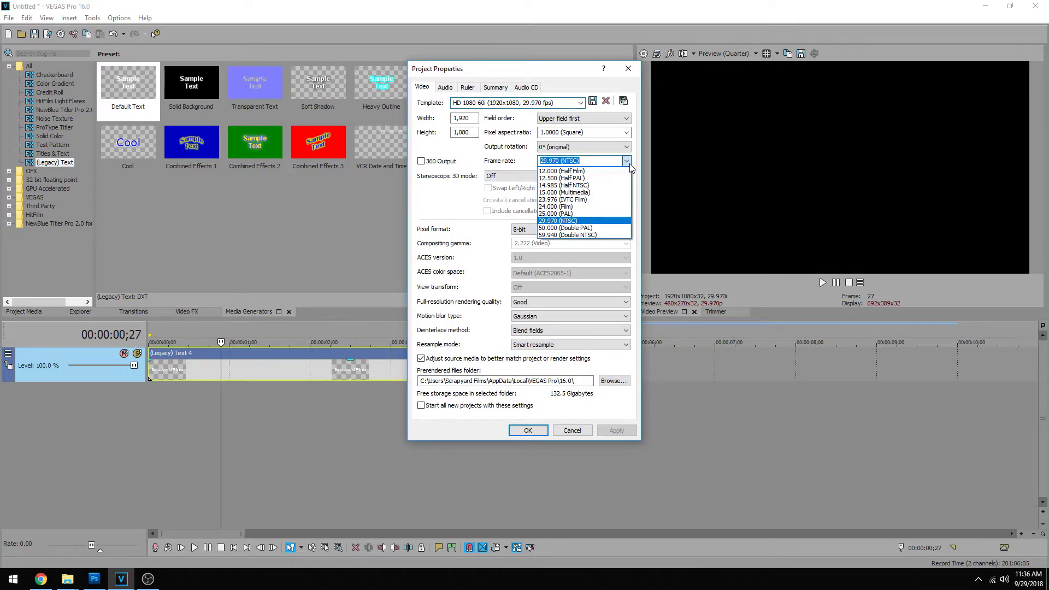
{"action": "left_click", "coordinate": [574, 234]}
{"action": "left_click", "coordinate": [547, 345]}
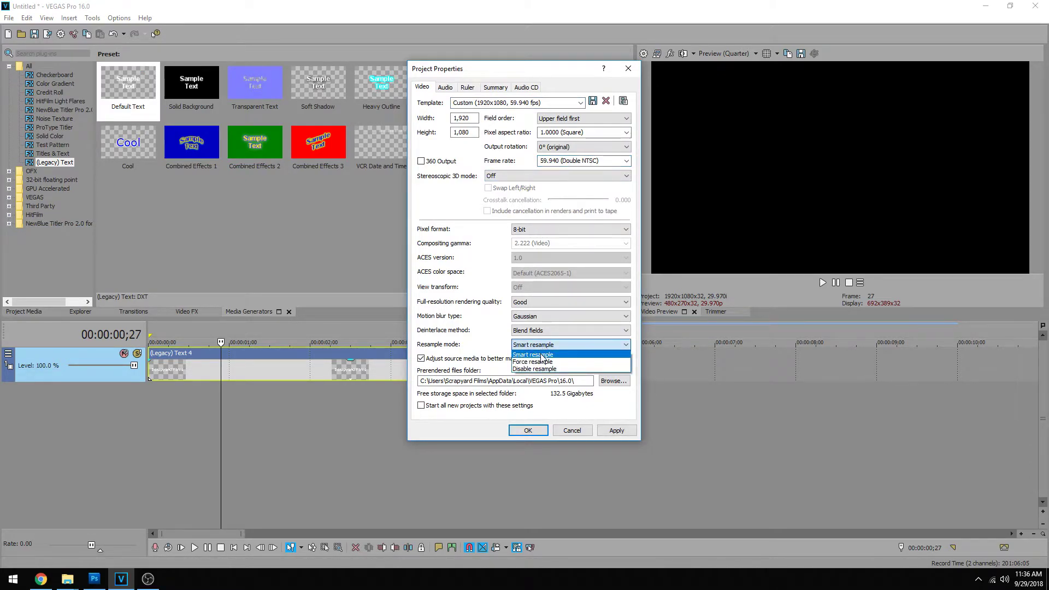
{"action": "left_click", "coordinate": [547, 369]}
{"action": "left_click", "coordinate": [616, 430]}
{"action": "left_click", "coordinate": [528, 430]}
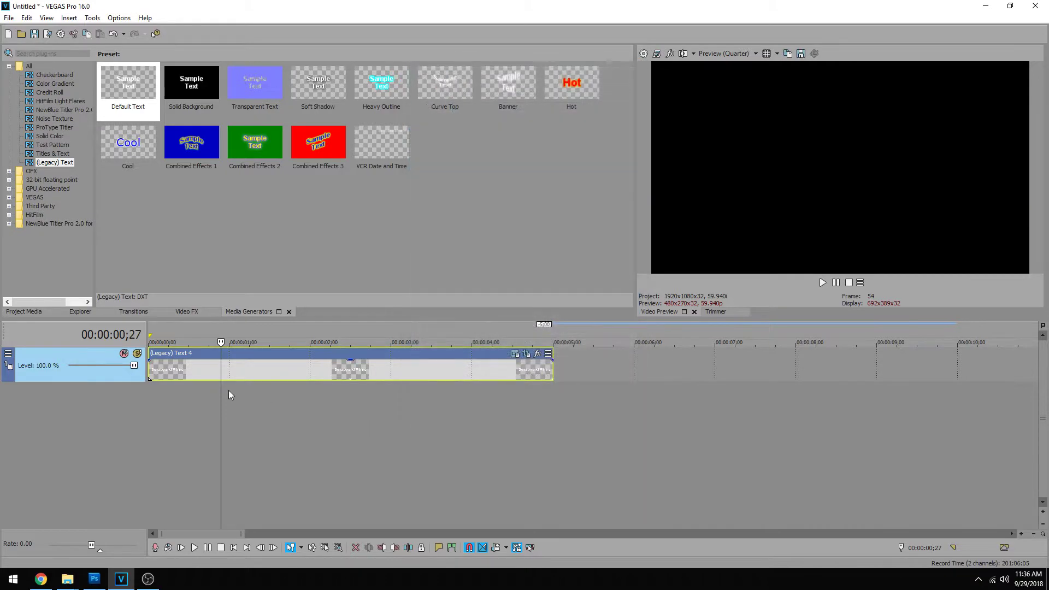
{"action": "left_click", "coordinate": [149, 372]}
{"action": "key", "text": "space"}
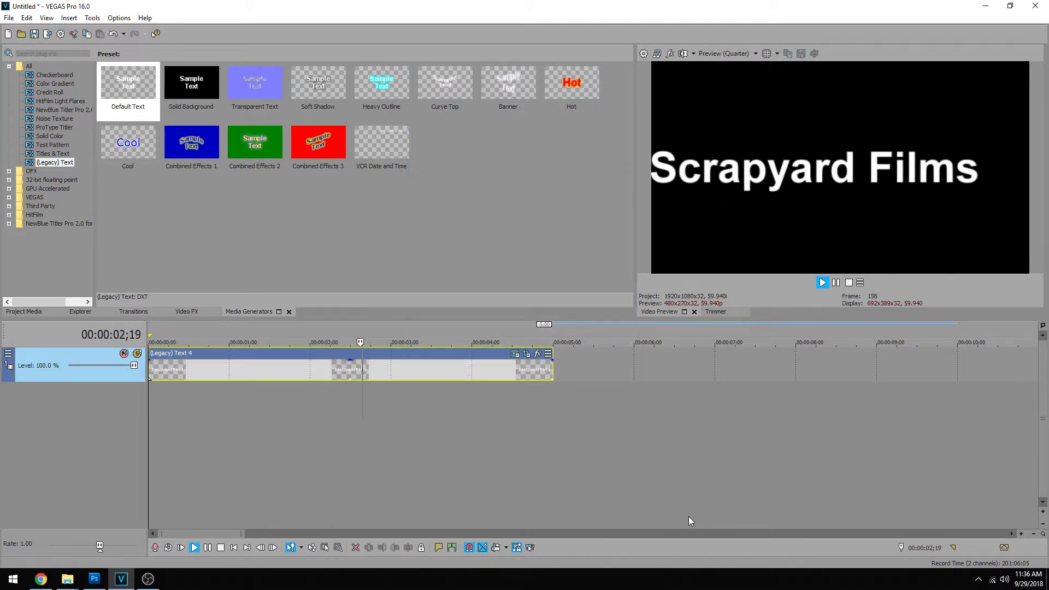
{"action": "left_click", "coordinate": [306, 368]}
{"action": "left_click", "coordinate": [295, 371]}
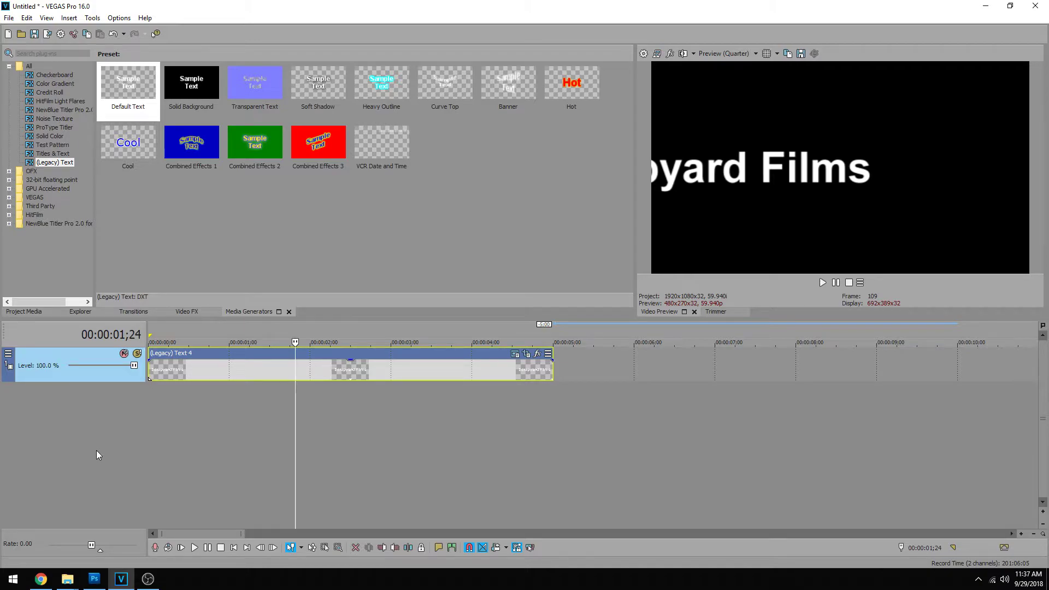
Show and enlarge the Video Bus track, then insert a Motion Blur Amount envelope on it.
{"action": "key", "text": "ctrl+shift+q"}
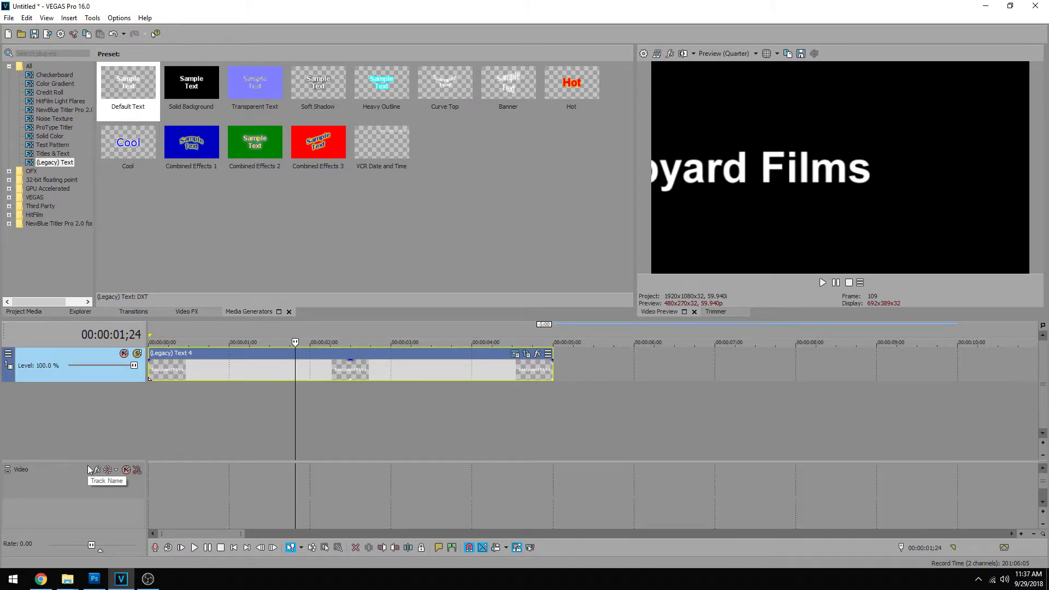
{"action": "left_click_drag", "start_coordinate": [86, 462], "coordinate": [86, 437]}
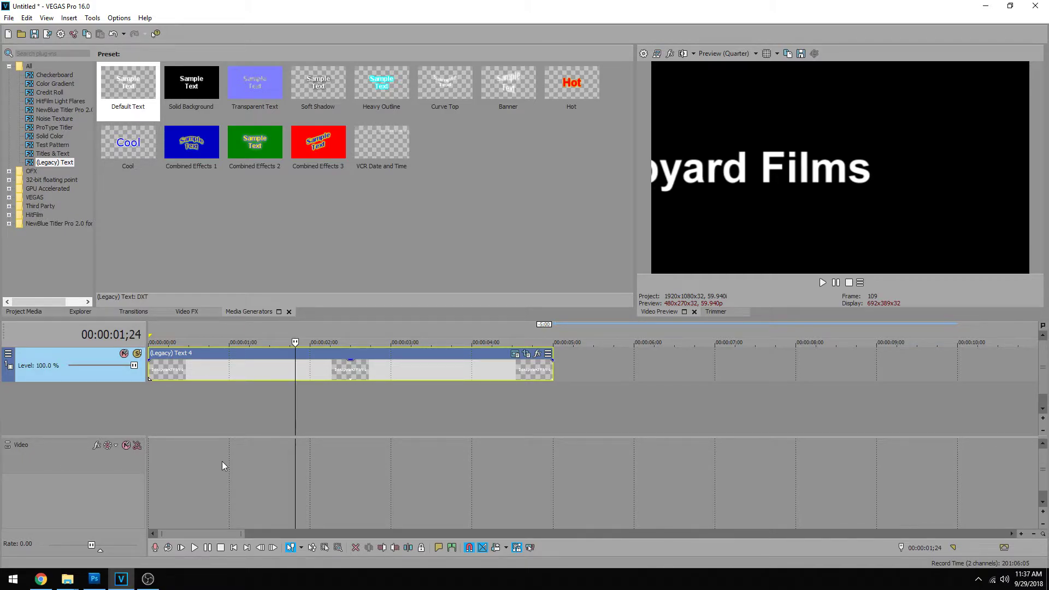
{"action": "right_click", "coordinate": [199, 461]}
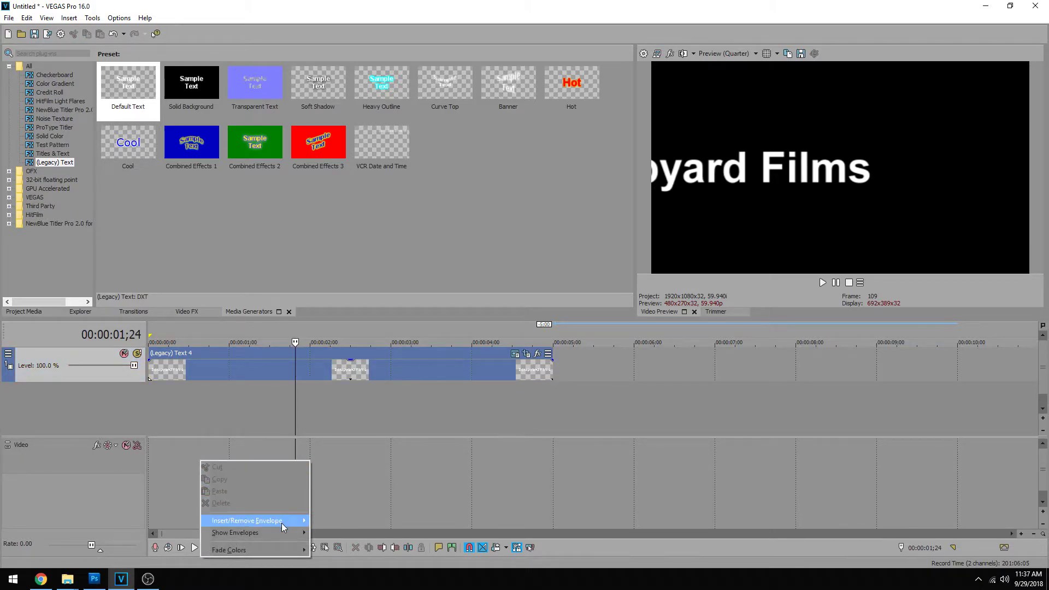
{"action": "mouse_move", "coordinate": [281, 523]}
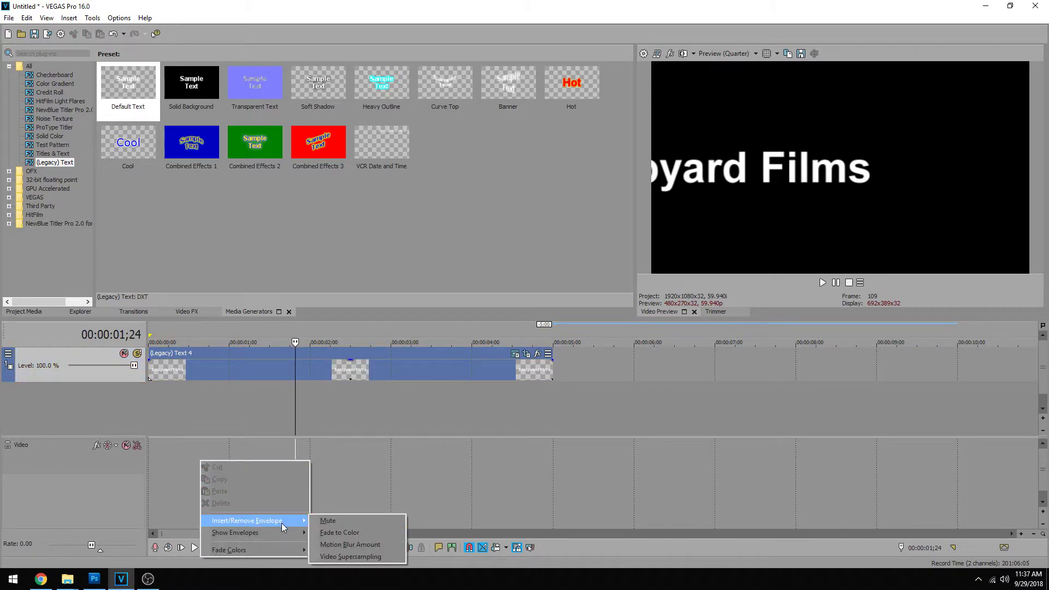
{"action": "left_click", "coordinate": [374, 544]}
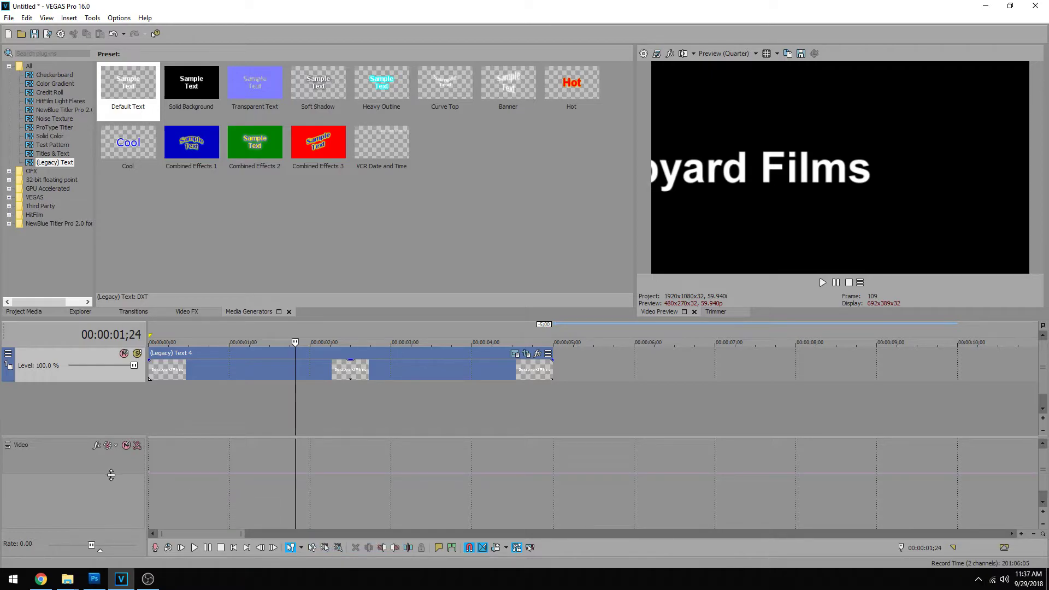
Raise the motion blur envelope for a heavier smear and play the title to preview it.
{"action": "left_click_drag", "start_coordinate": [108, 474], "coordinate": [102, 513]}
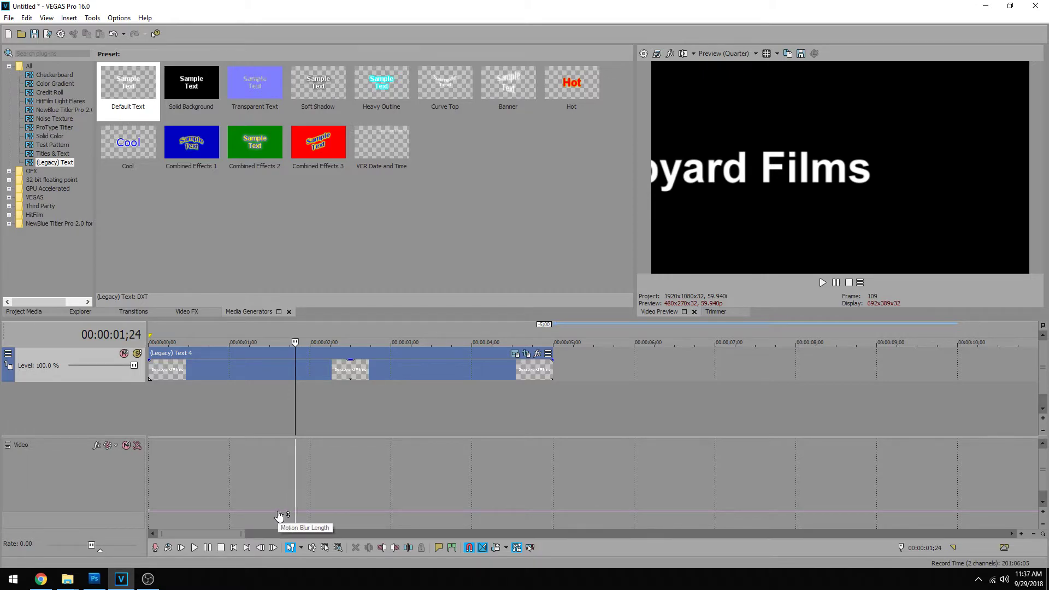
{"action": "left_click_drag", "start_coordinate": [279, 515], "coordinate": [280, 511]}
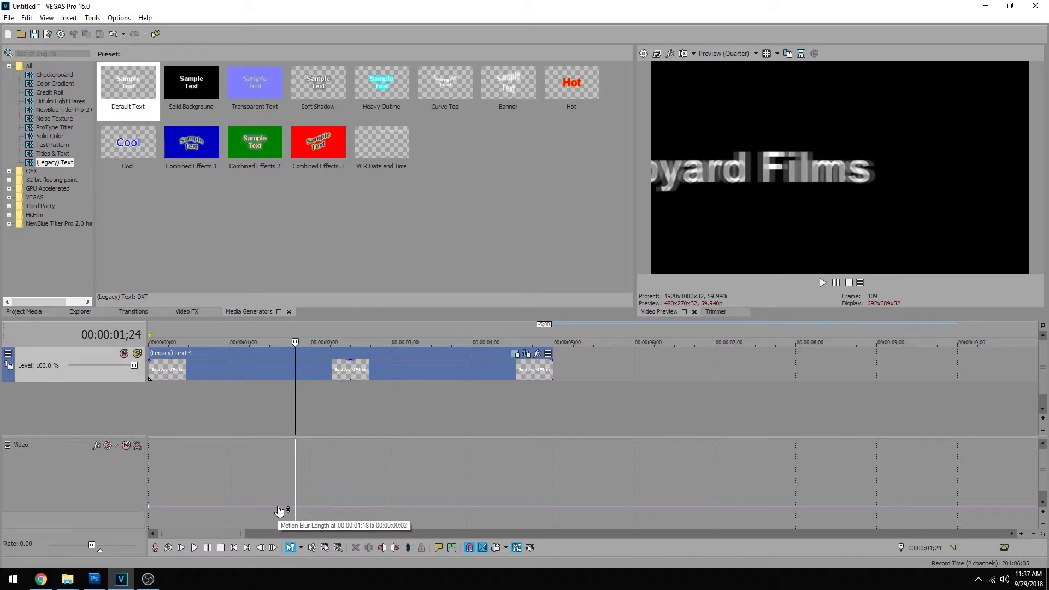
{"action": "mouse_move", "coordinate": [279, 511]}
{"action": "left_mouse_down"}
{"action": "mouse_move", "coordinate": [270, 413]}
{"action": "mouse_move", "coordinate": [251, 504]}
{"action": "mouse_move", "coordinate": [260, 520]}
{"action": "mouse_move", "coordinate": [259, 510]}
{"action": "left_mouse_up"}
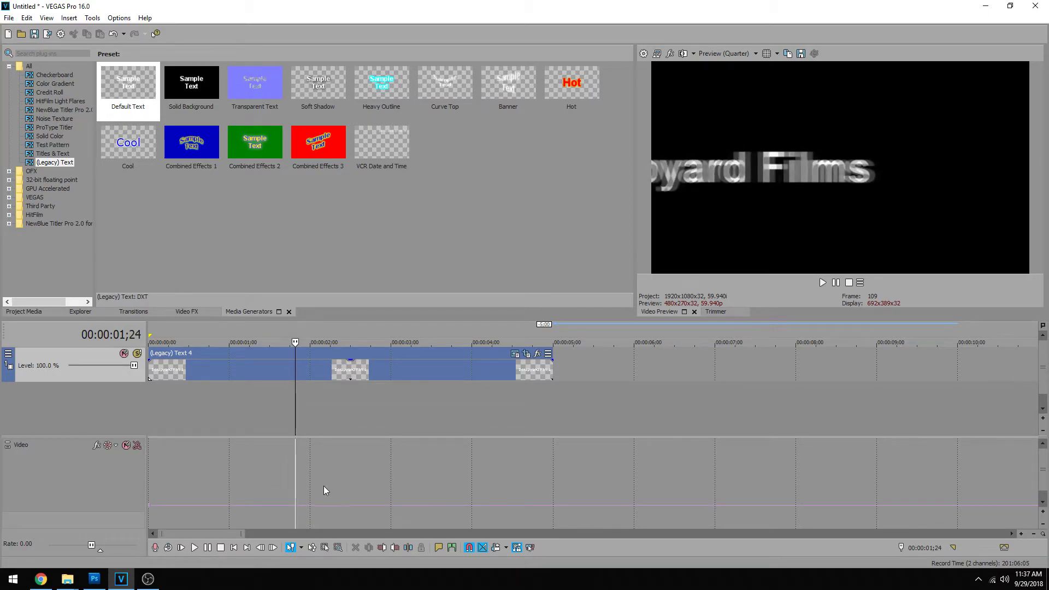
{"action": "left_click", "coordinate": [235, 412]}
{"action": "key", "text": "space"}
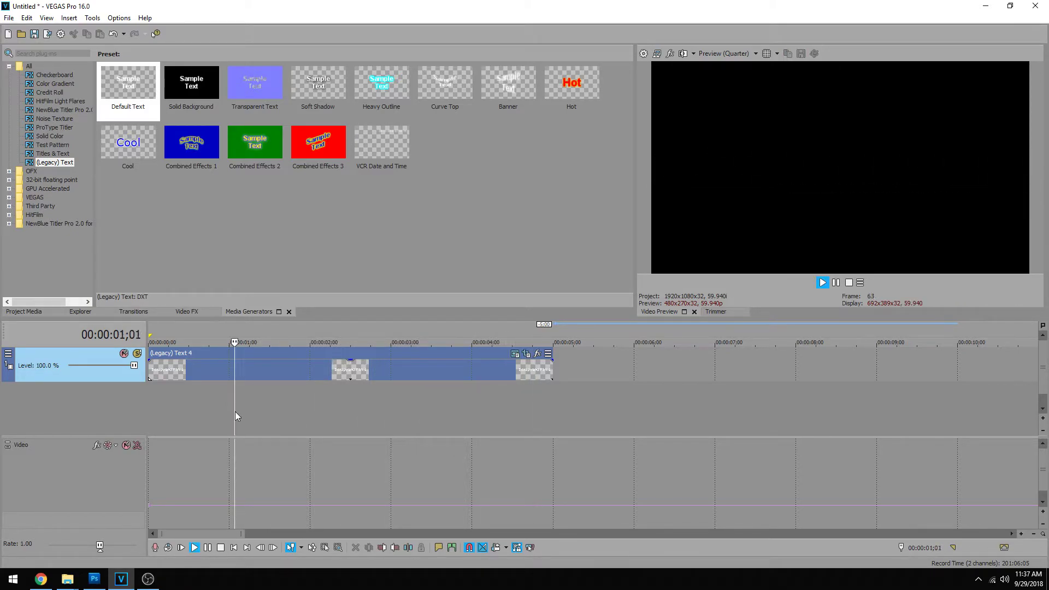
{"action": "key", "text": "Return"}
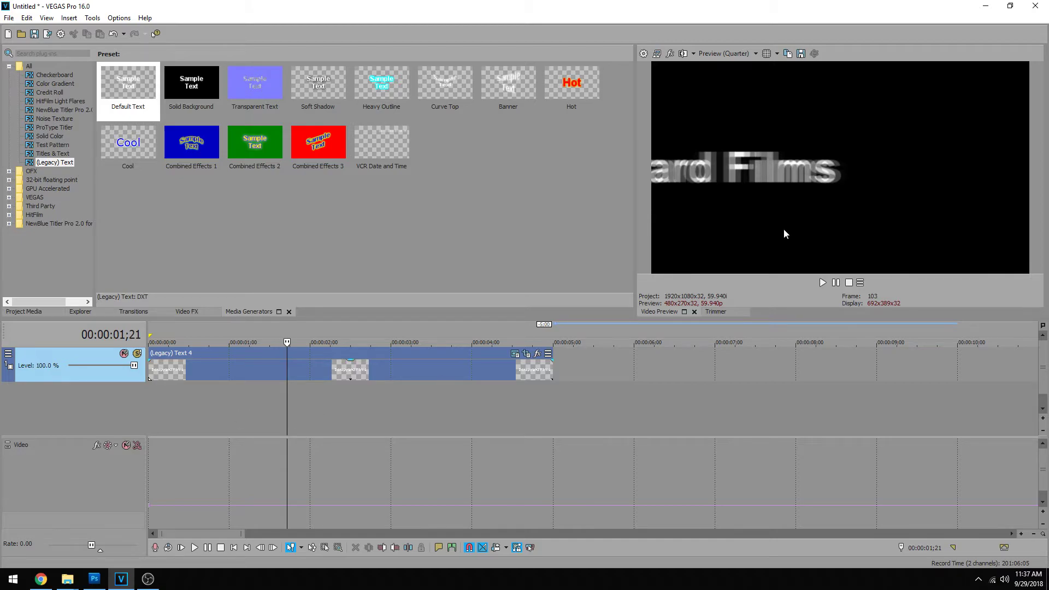
Insert a Video Supersampling envelope on the Video Bus and raise its value to 2.
{"action": "right_click", "coordinate": [254, 463]}
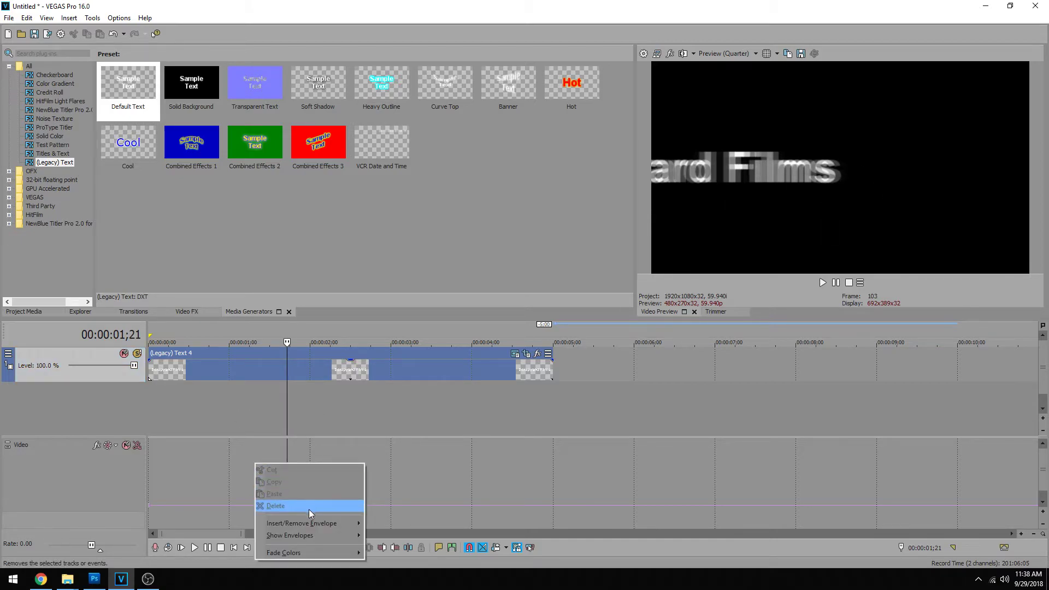
{"action": "mouse_move", "coordinate": [336, 525]}
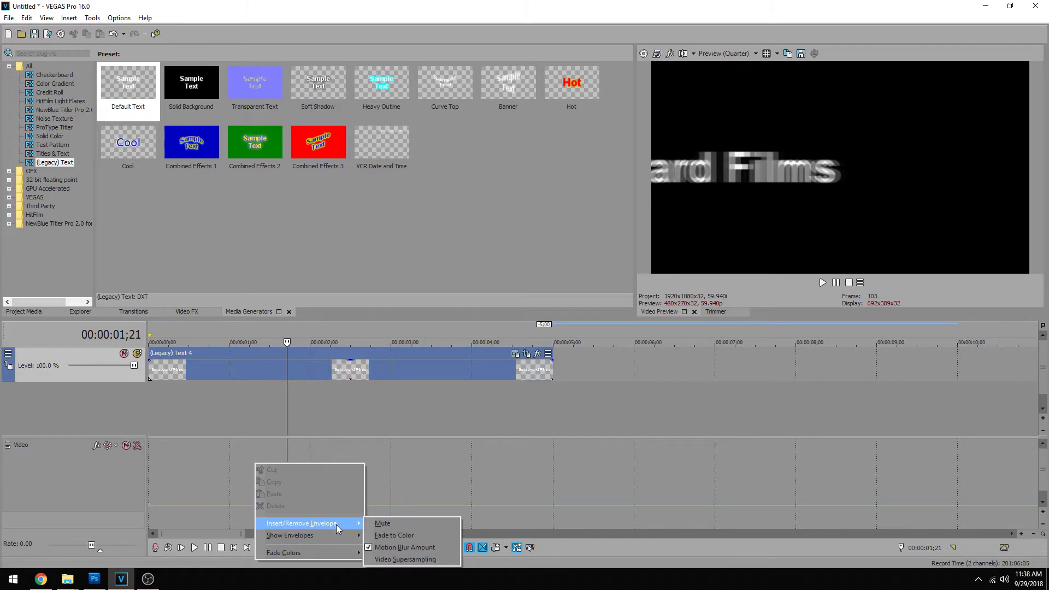
{"action": "left_click", "coordinate": [402, 560]}
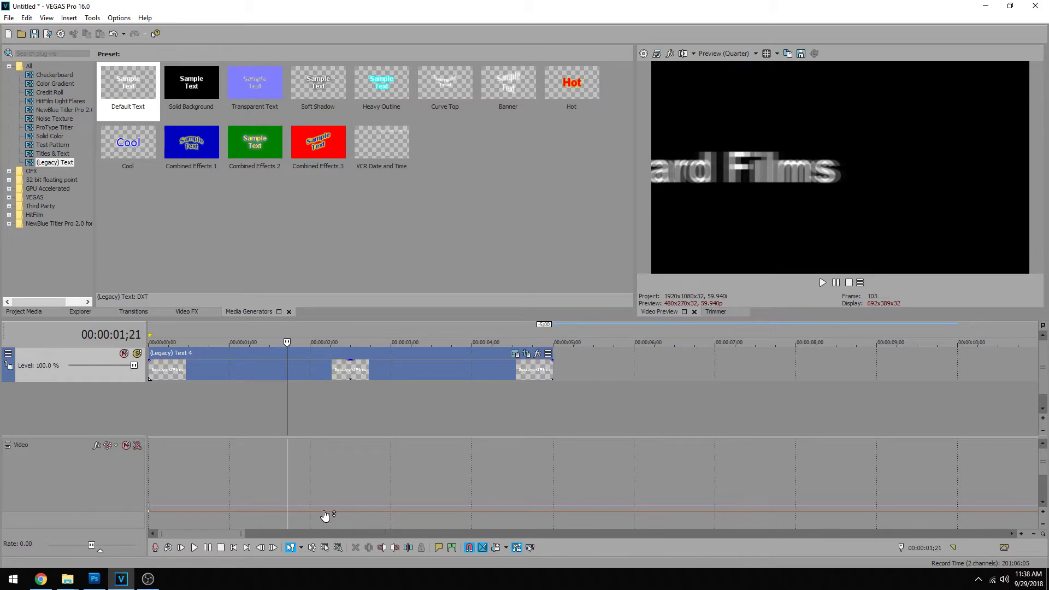
{"action": "left_click_drag", "start_coordinate": [325, 515], "coordinate": [336, 504]}
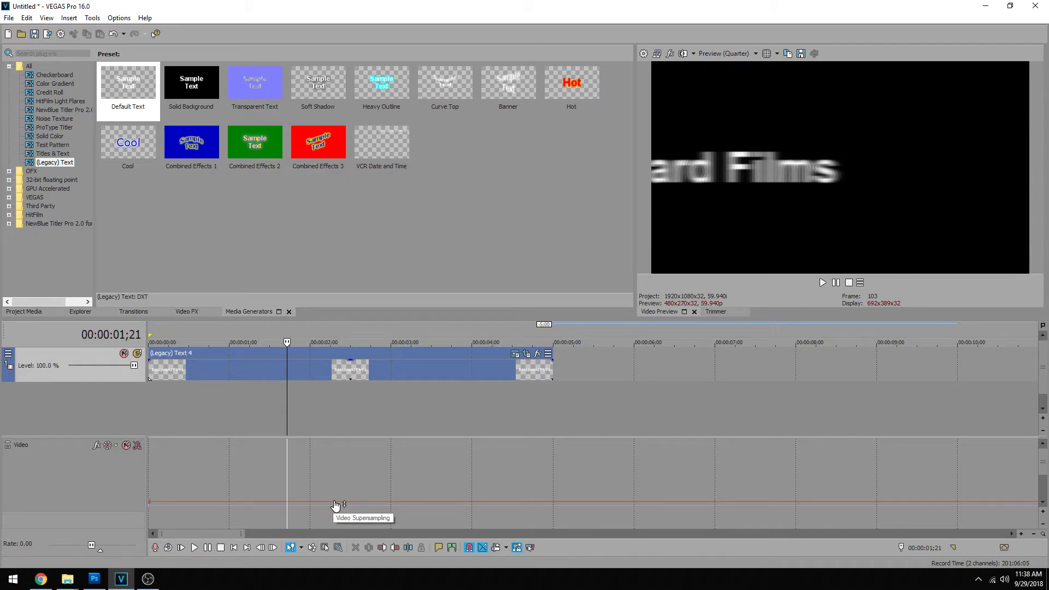
{"action": "left_click_drag", "start_coordinate": [335, 504], "coordinate": [361, 489]}
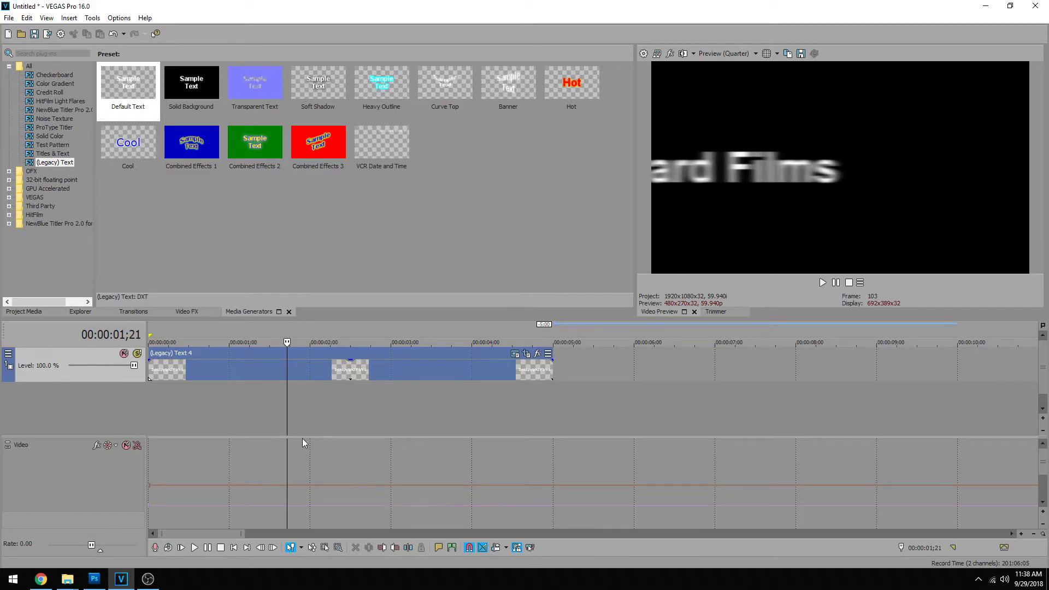
{"action": "left_click", "coordinate": [177, 405]}
{"action": "left_click", "coordinate": [191, 395]}
{"action": "key", "text": "space"}
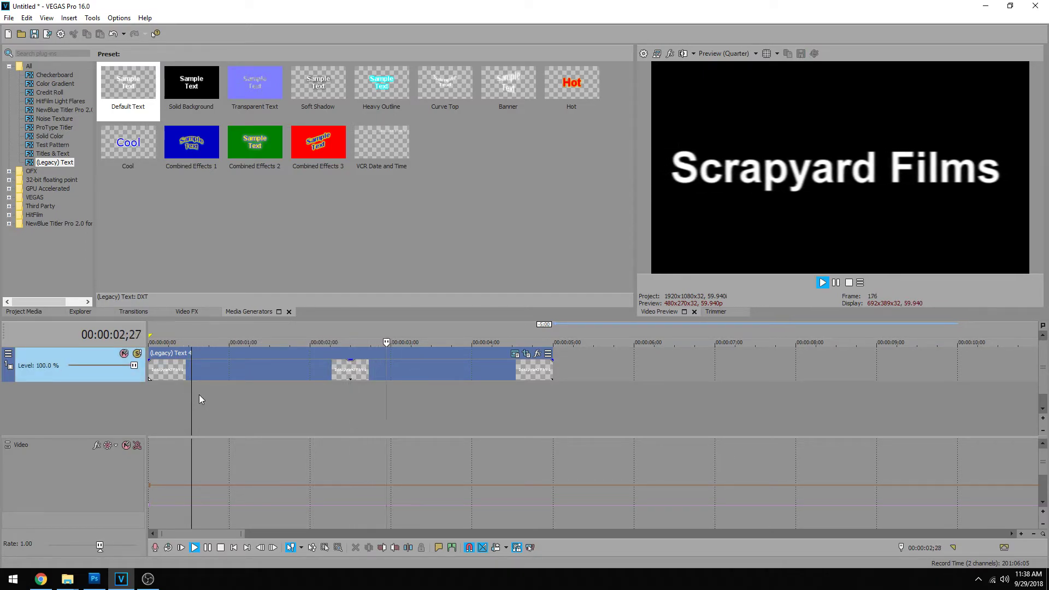
{"action": "key", "text": "Return"}
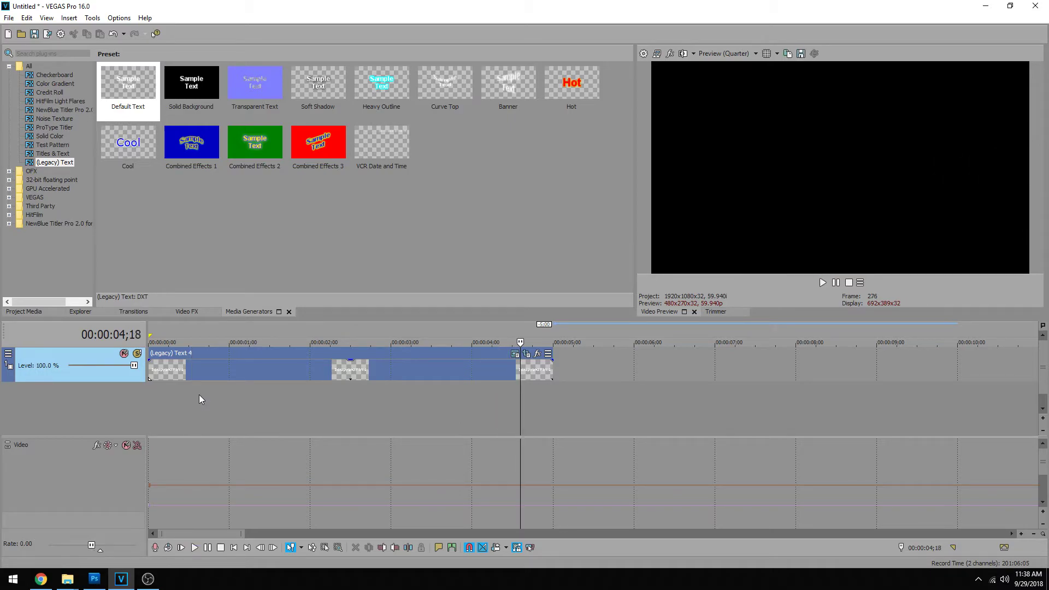
{"action": "left_click", "coordinate": [199, 396]}
{"action": "key", "text": "space"}
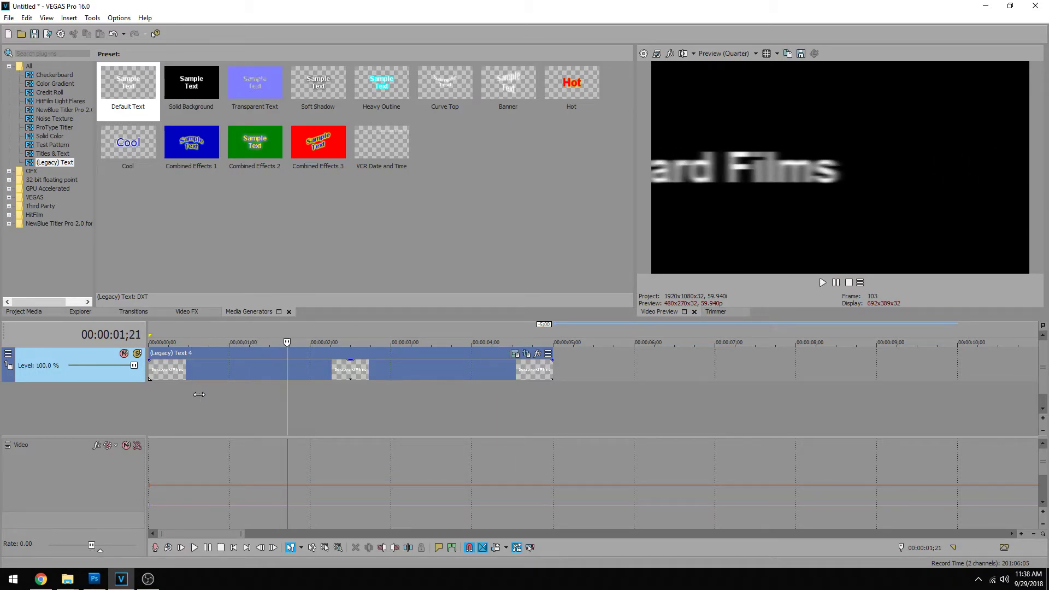
{"action": "key", "text": "Return"}
{"action": "key", "text": "space"}
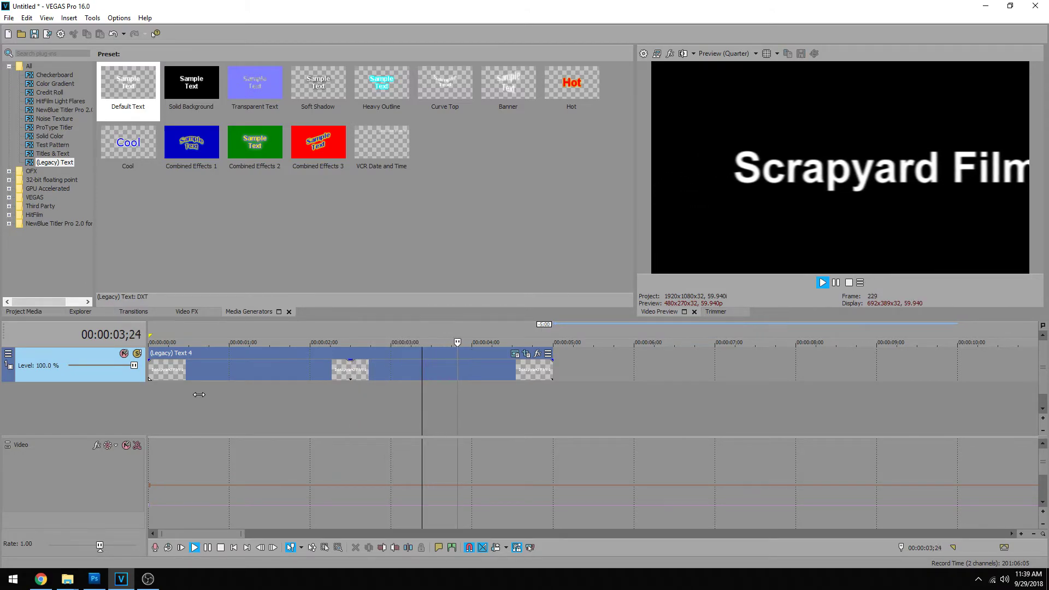
{"action": "key", "text": "Return"}
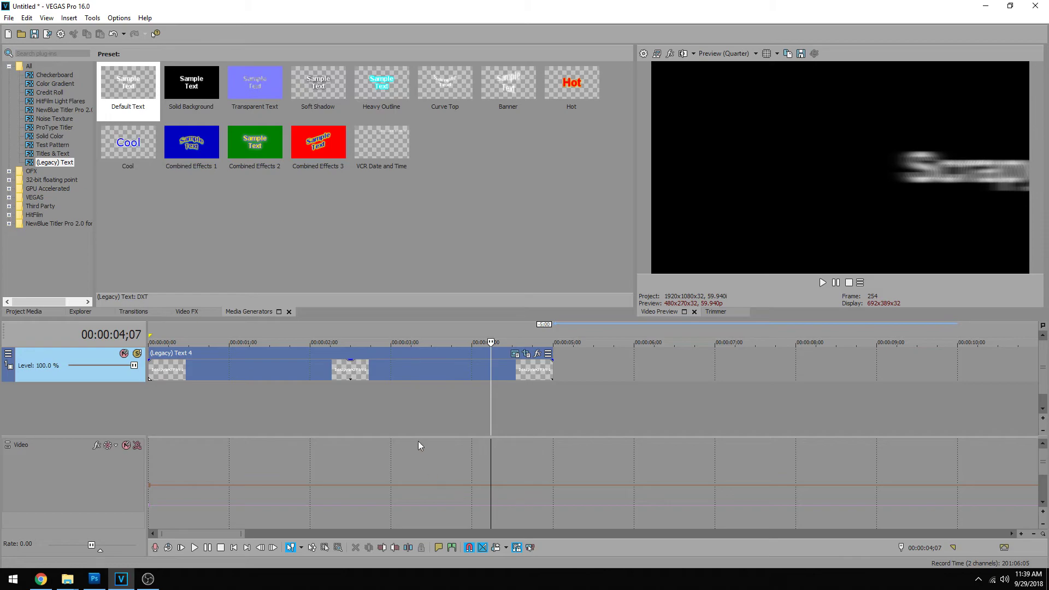
{"action": "left_click", "coordinate": [470, 399]}
{"action": "left_click", "coordinate": [476, 394]}
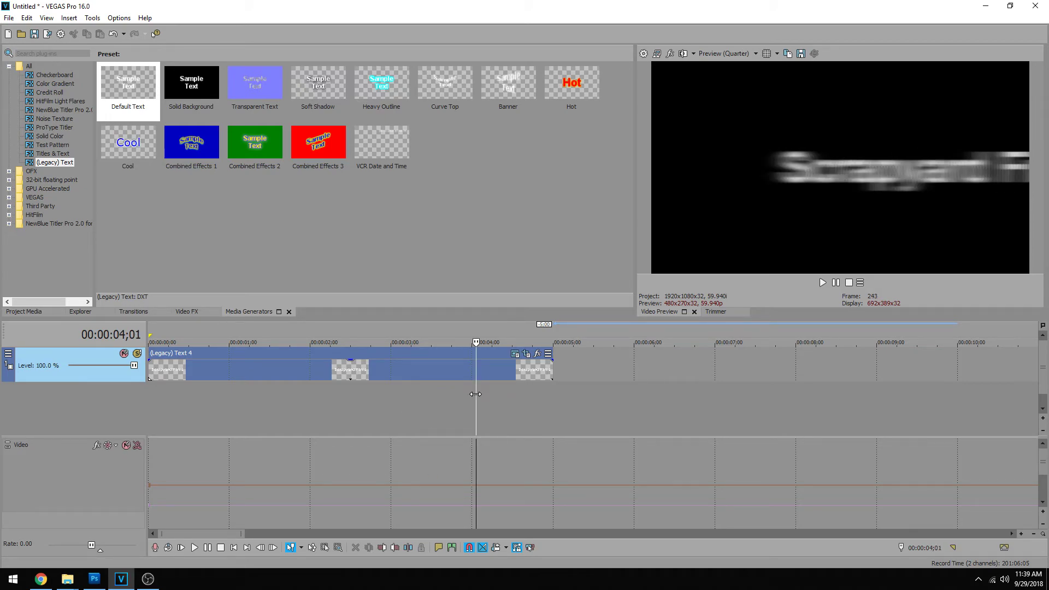